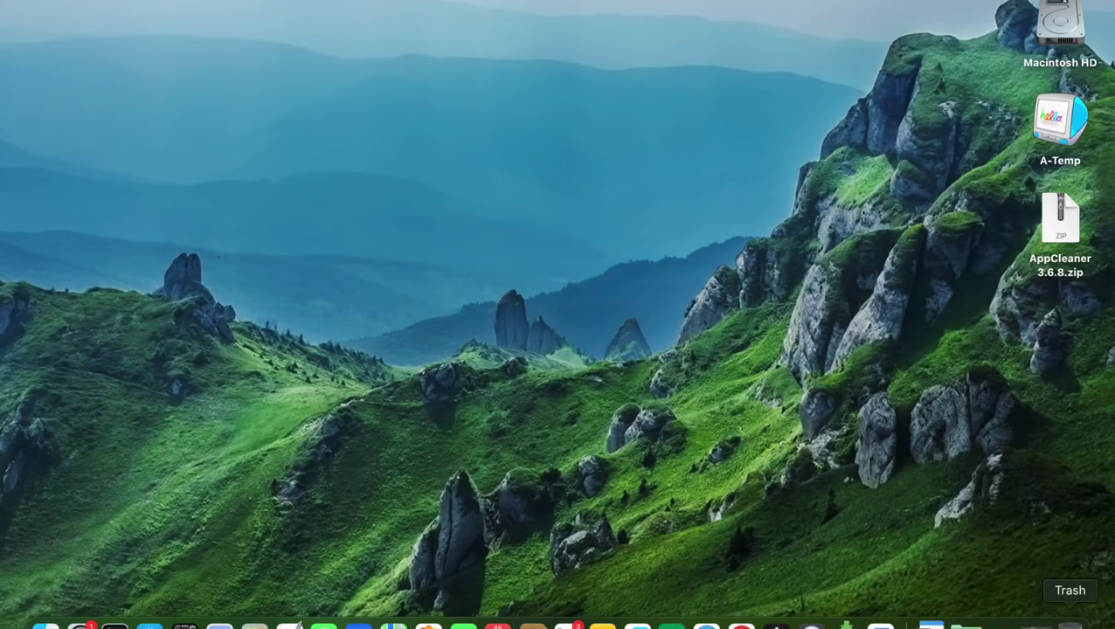
Review the AppCleaner download versions on freemacsoft.net, then close the Safari window
click(1031, 623)
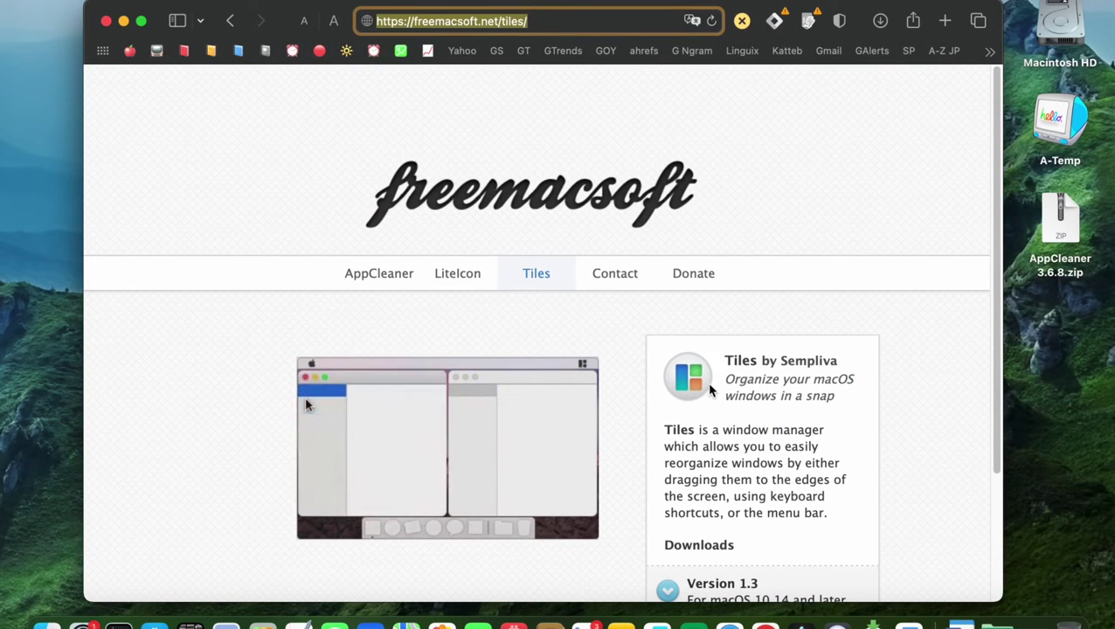
click(371, 274)
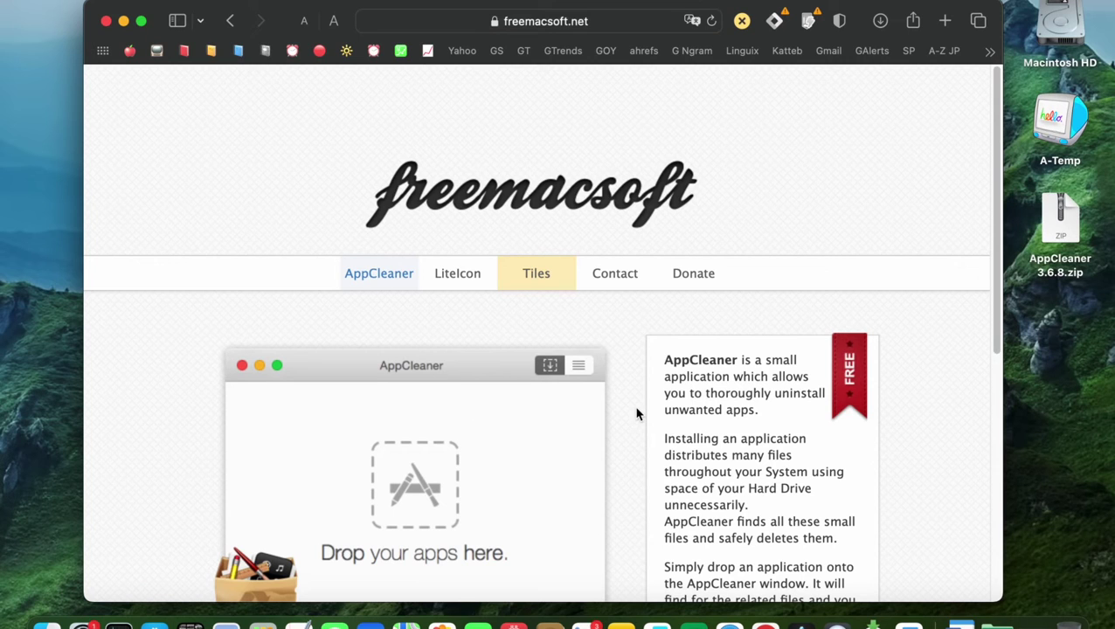
scroll(636, 413, down, 3)
scroll(636, 413, down, 3)
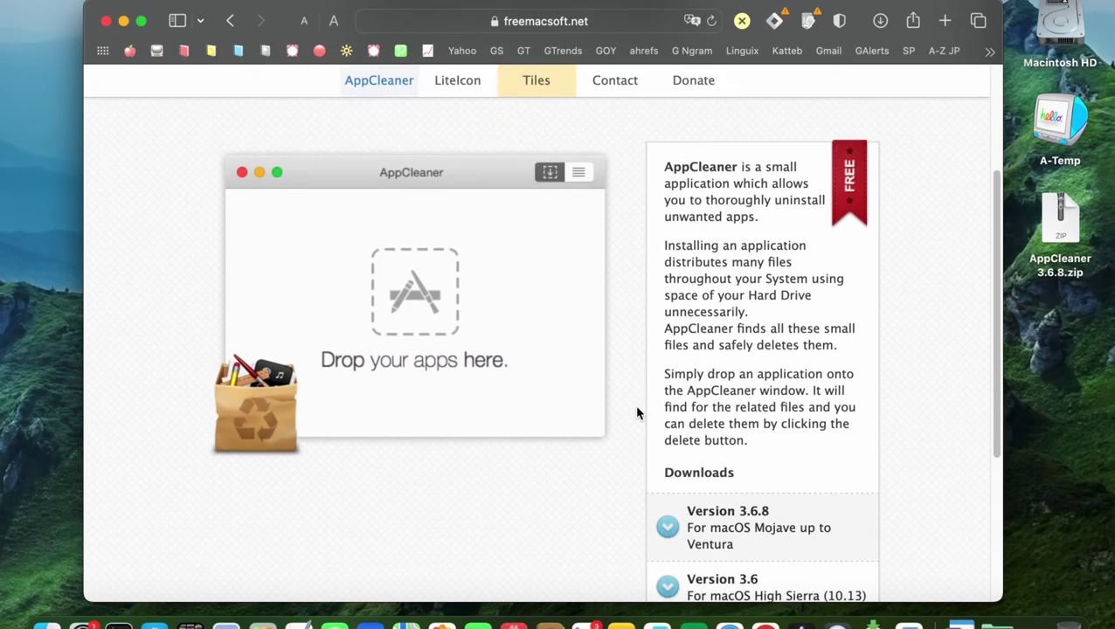
scroll(637, 412, down, 1)
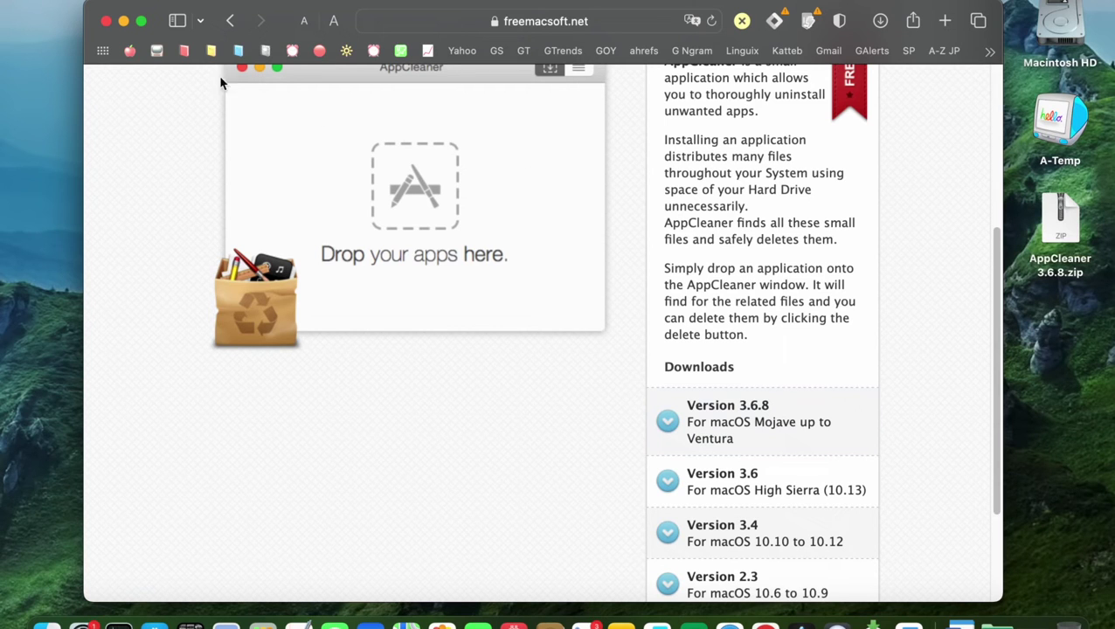
click(105, 20)
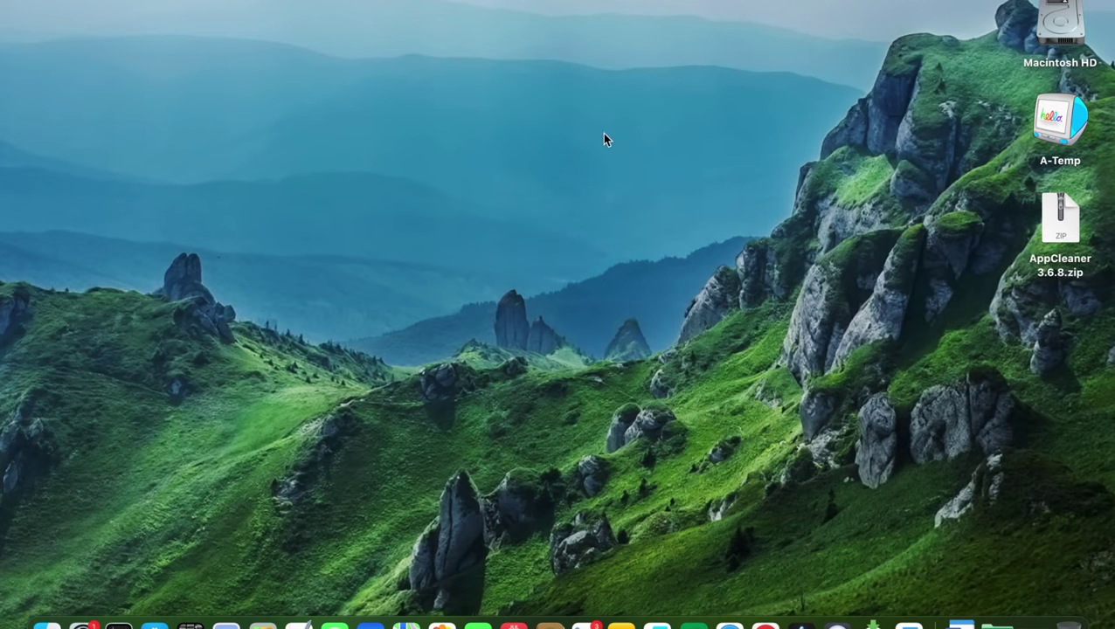
Extract AppCleaner 3.6.8.zip and move the AppCleaner app into Applications
double_click(1052, 229)
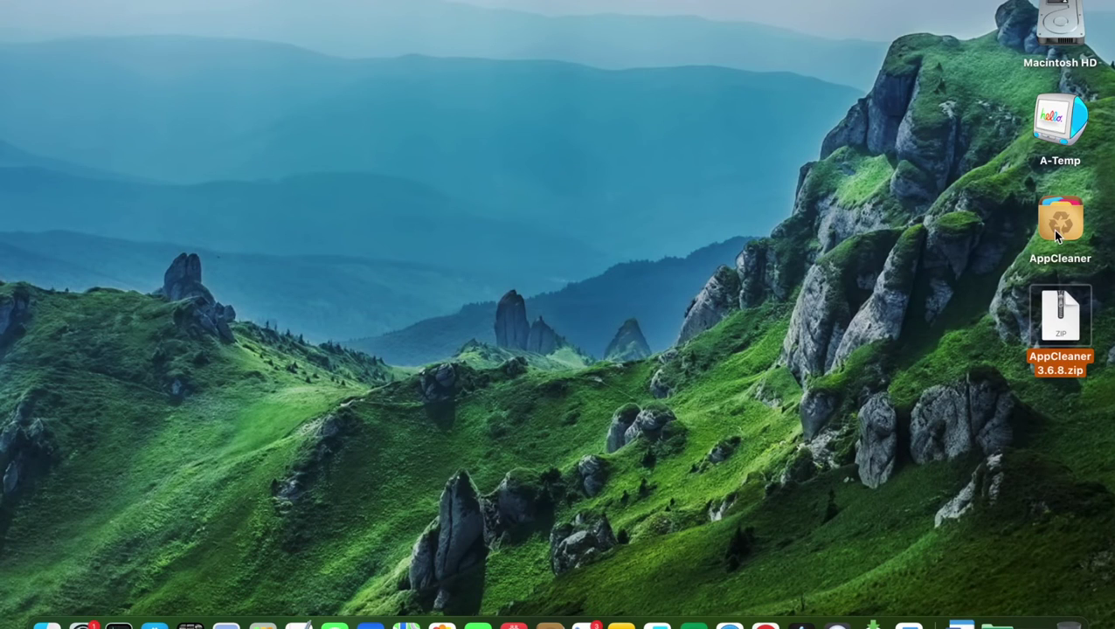
mouse_move(1058, 229)
mouse_down()
mouse_move(1068, 30)
mouse_move(745, 91)
mouse_move(796, 167)
mouse_up()
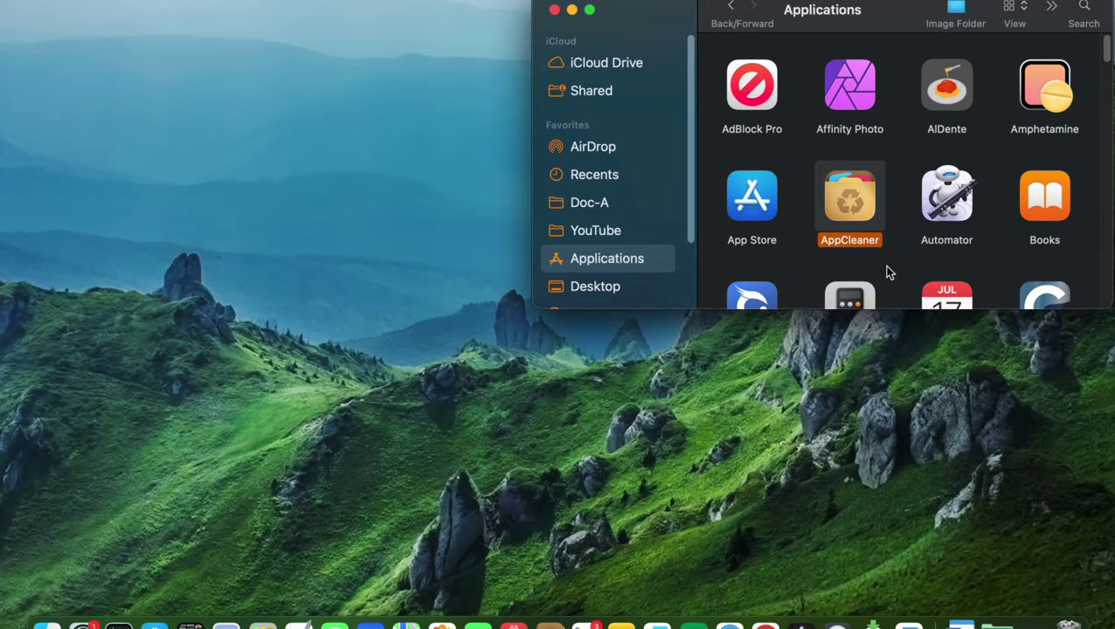
Launch AppCleaner from Applications and confirm opening the downloaded app
double_click(844, 208)
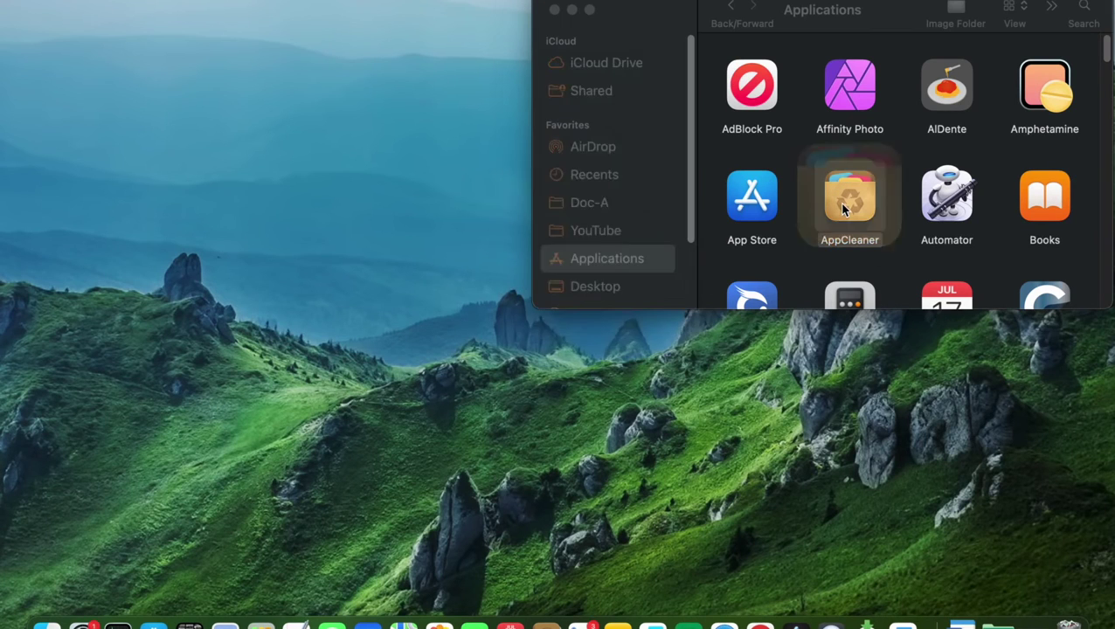
click(554, 10)
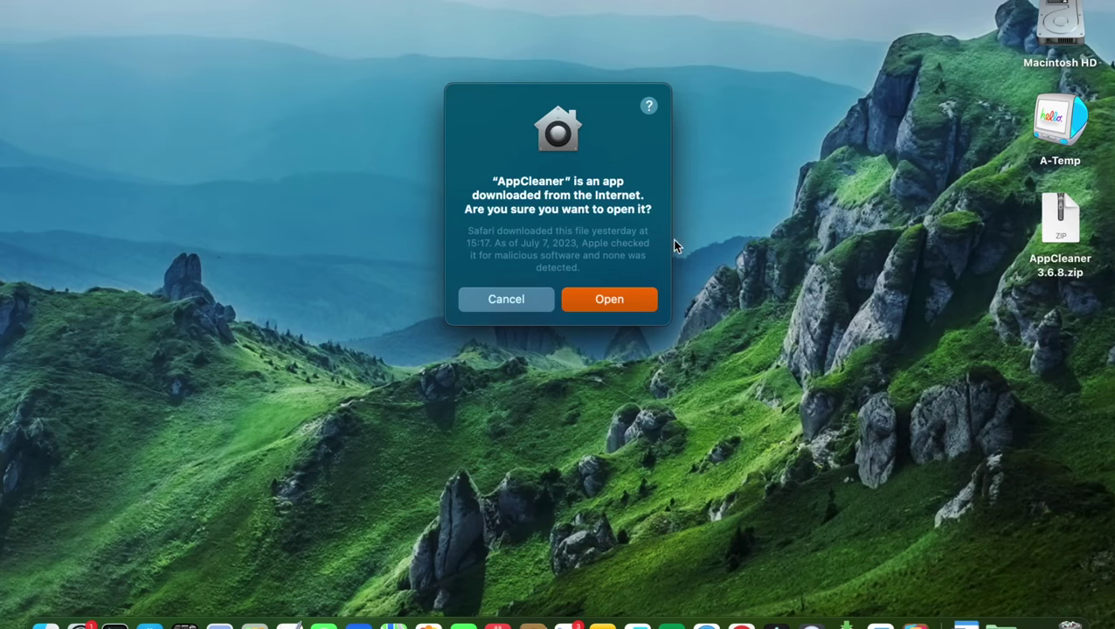
click(611, 308)
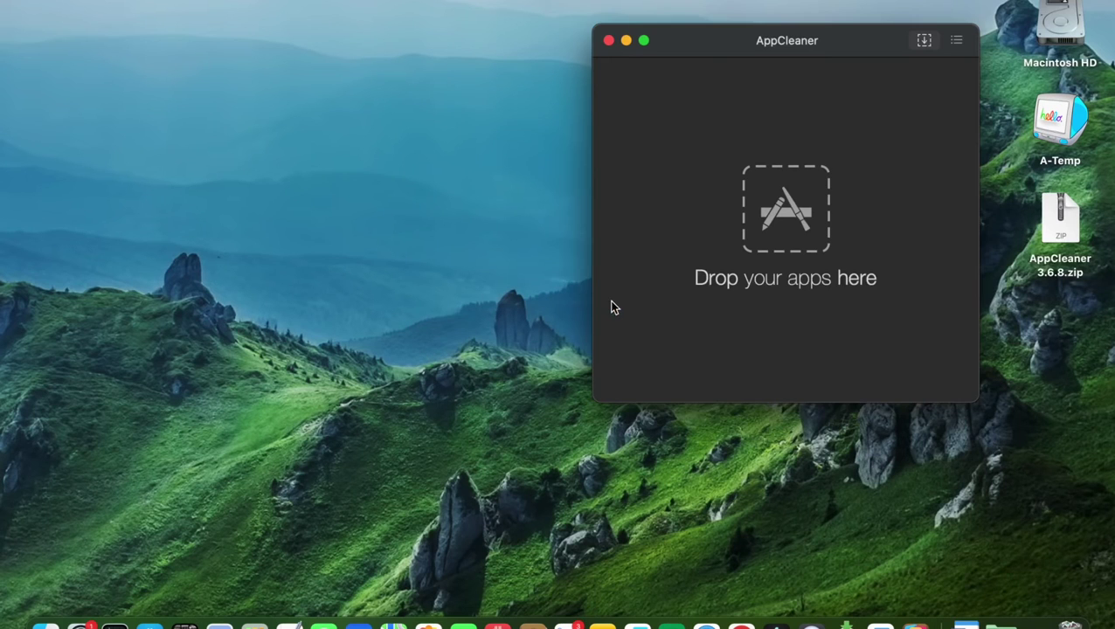
Drop Little Snitch Mini onto AppCleaner to list its six related files (14 MB)
drag(708, 42, 221, 100)
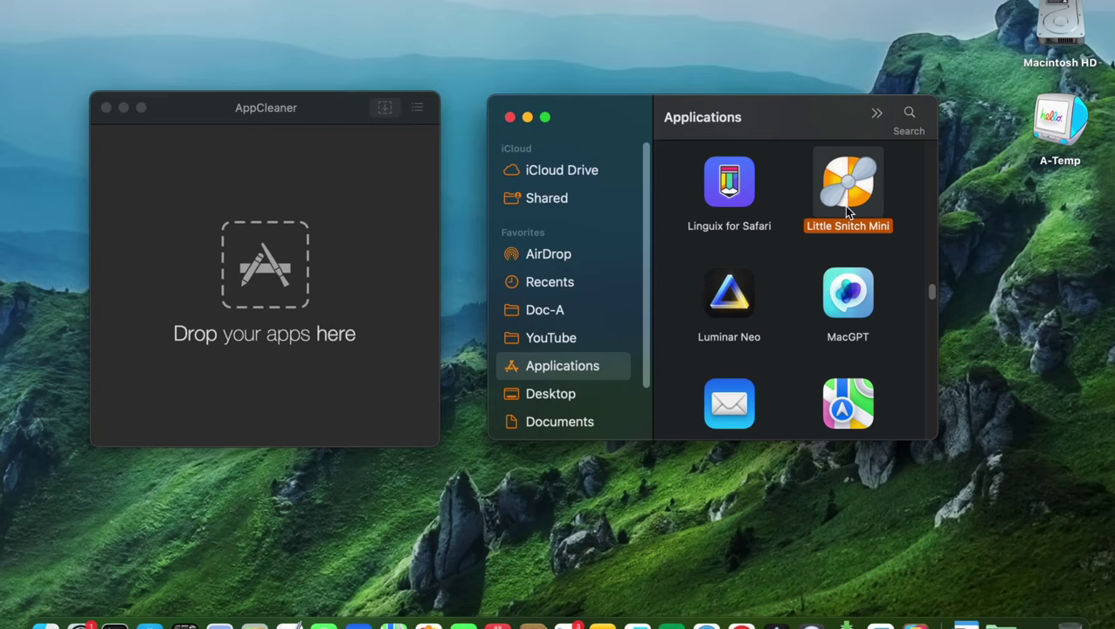
drag(846, 205, 271, 278)
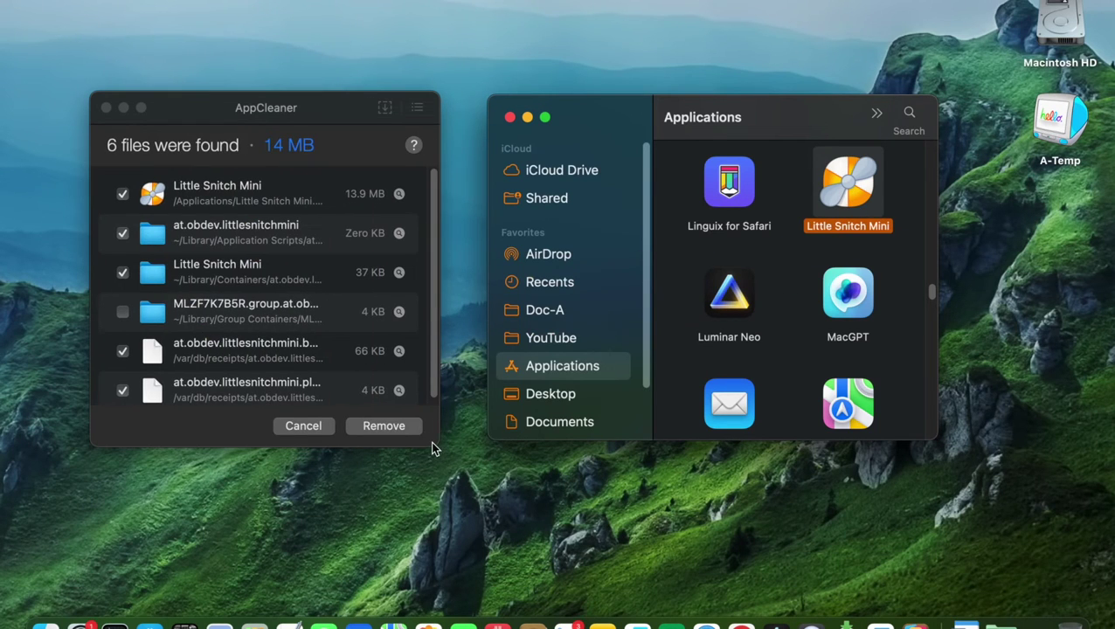
click(431, 442)
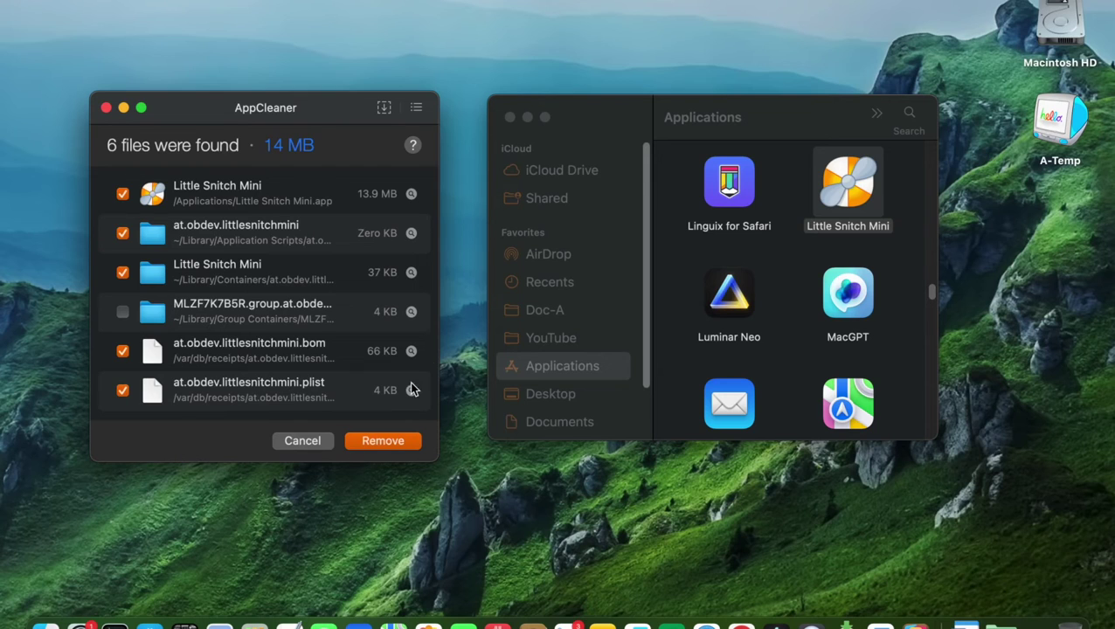
Drag Little Snitch Mini from Applications into the Trash, then return to AppCleaner
drag(838, 200, 1077, 619)
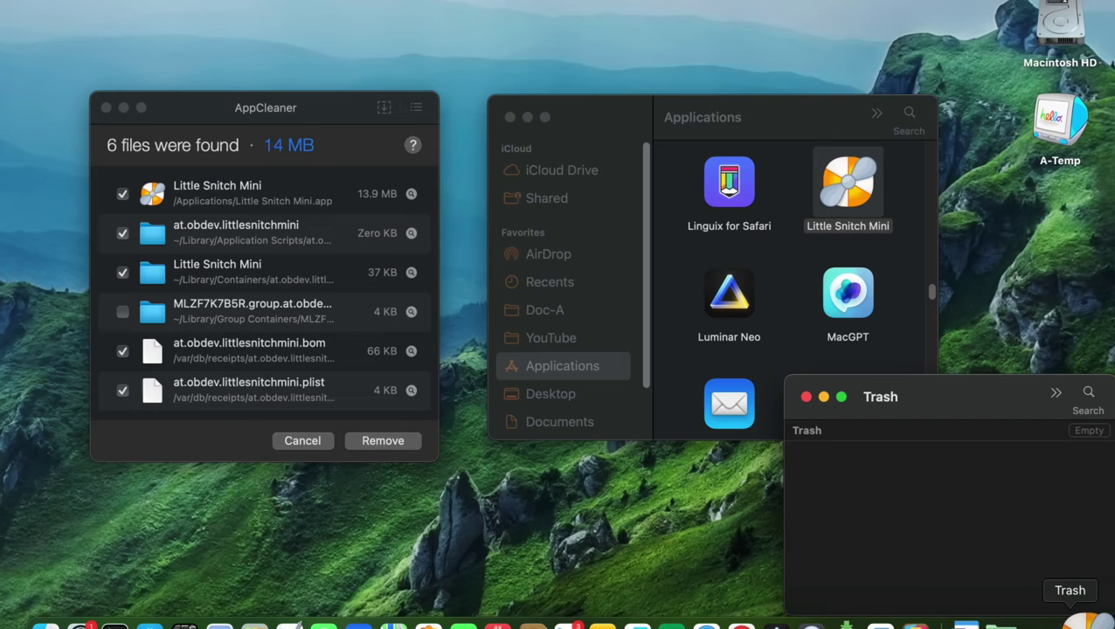
drag(1080, 619, 961, 524)
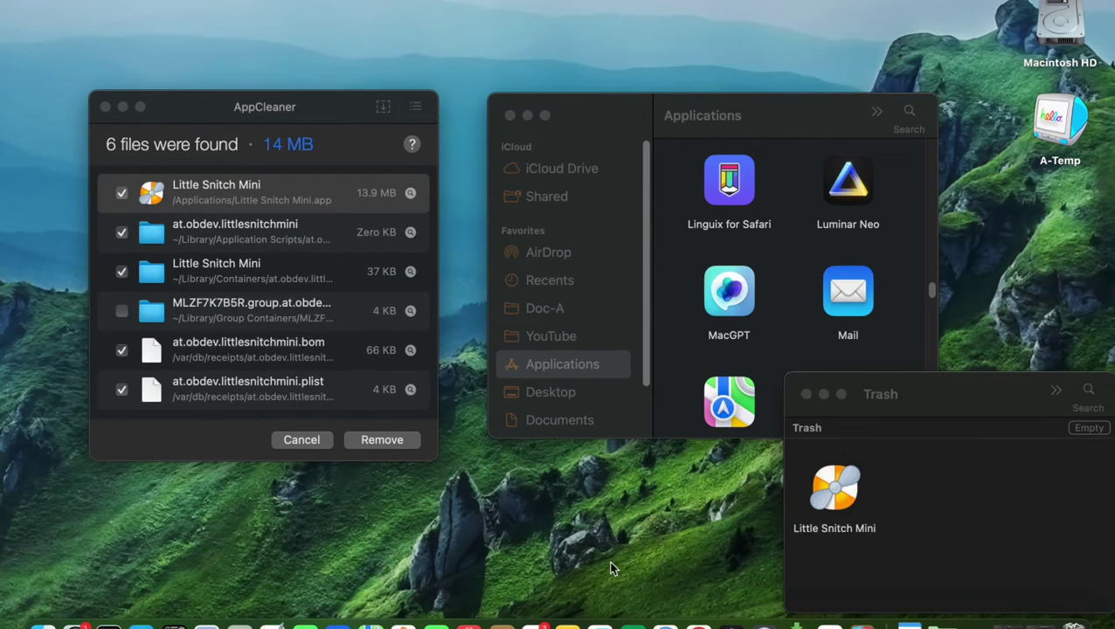
click(349, 118)
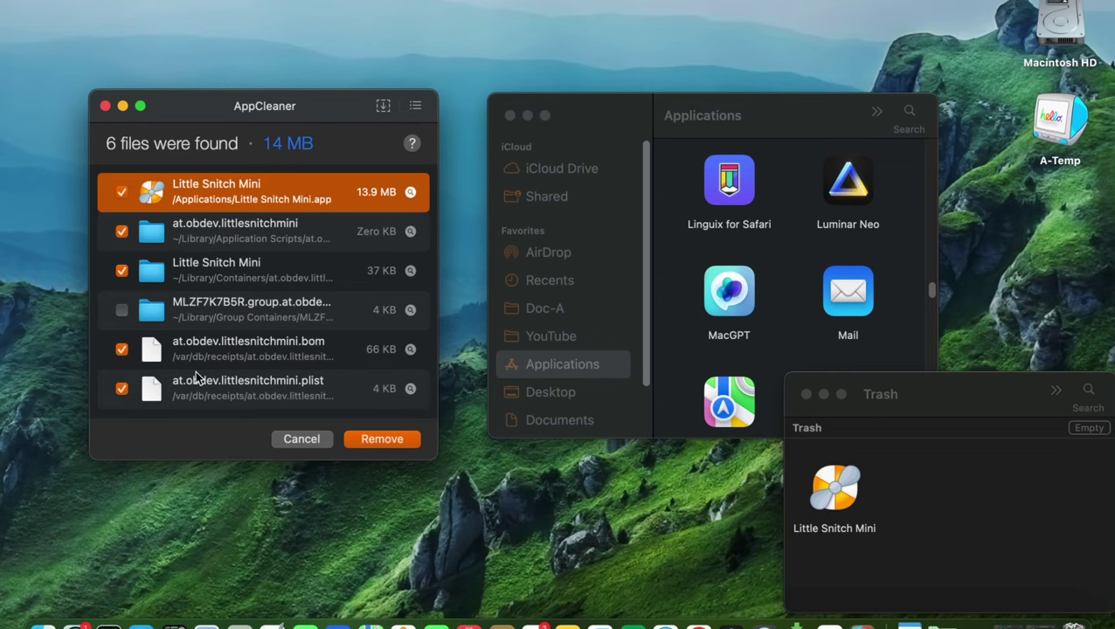
Show the at.obdev.littlesnitchmini folder in Finder's Application Scripts folder
click(297, 235)
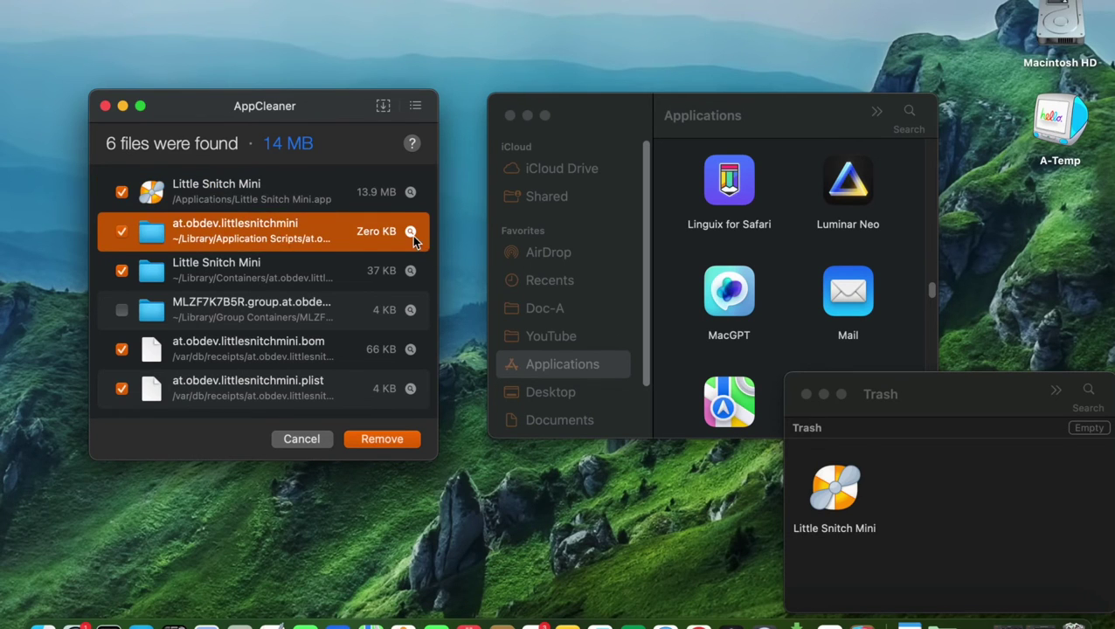
click(411, 233)
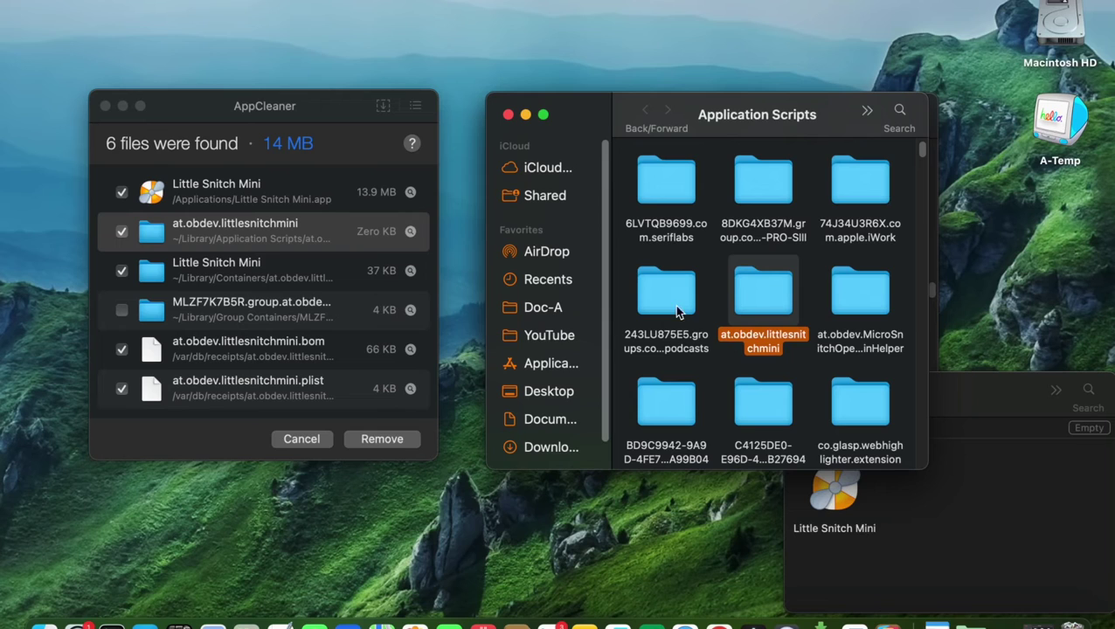
Reveal the at.obdev.littlesnitchmini.bom receipt in Finder, then return to AppCleaner's list
click(411, 348)
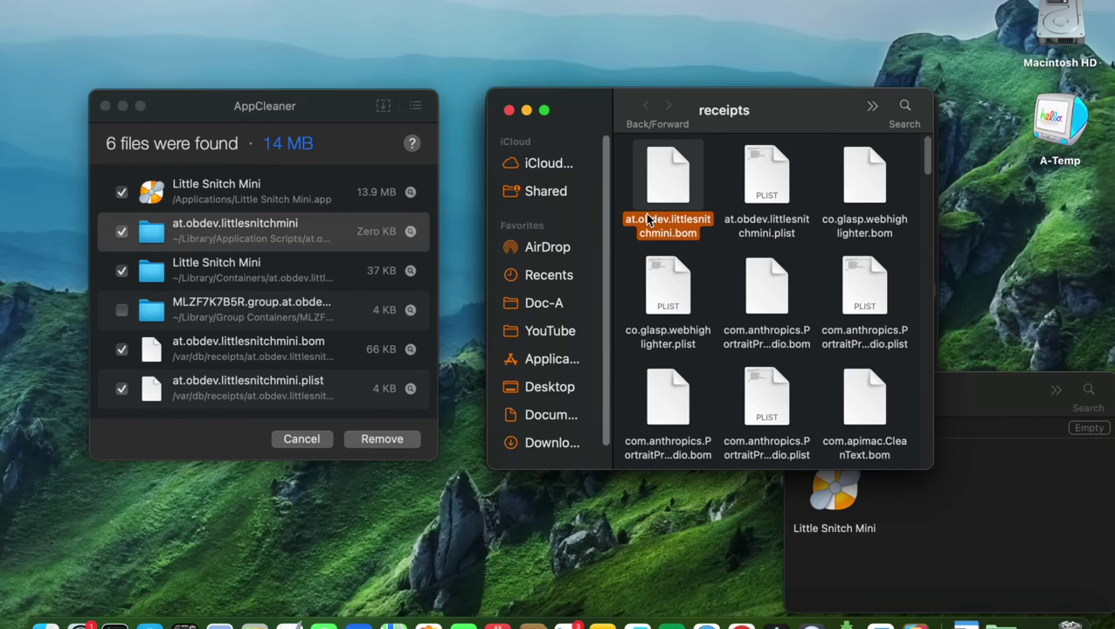
click(420, 417)
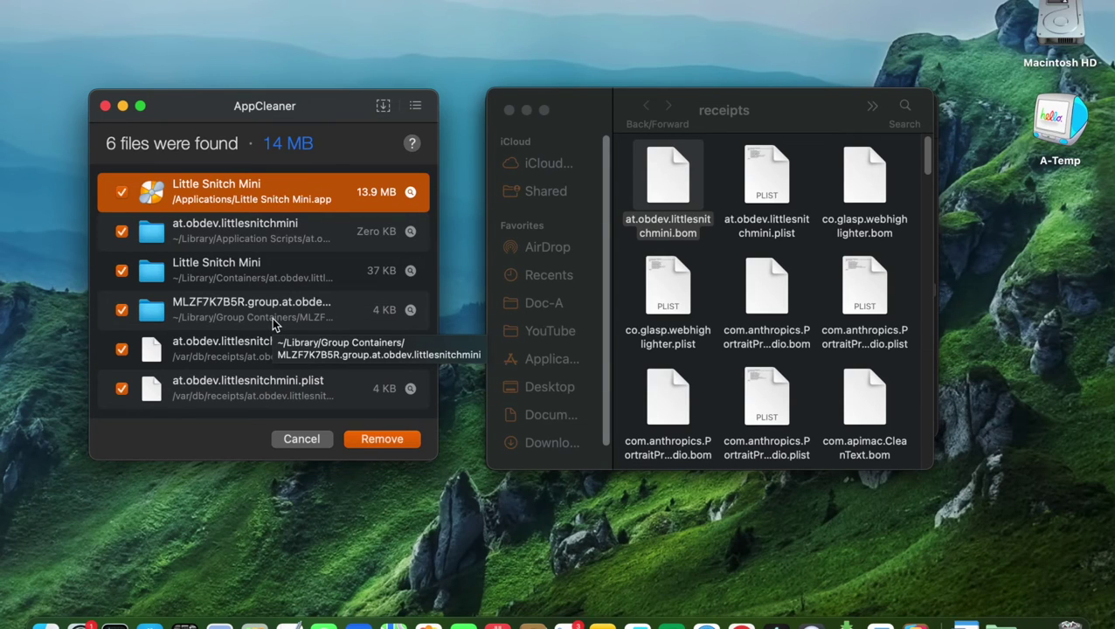
click(122, 310)
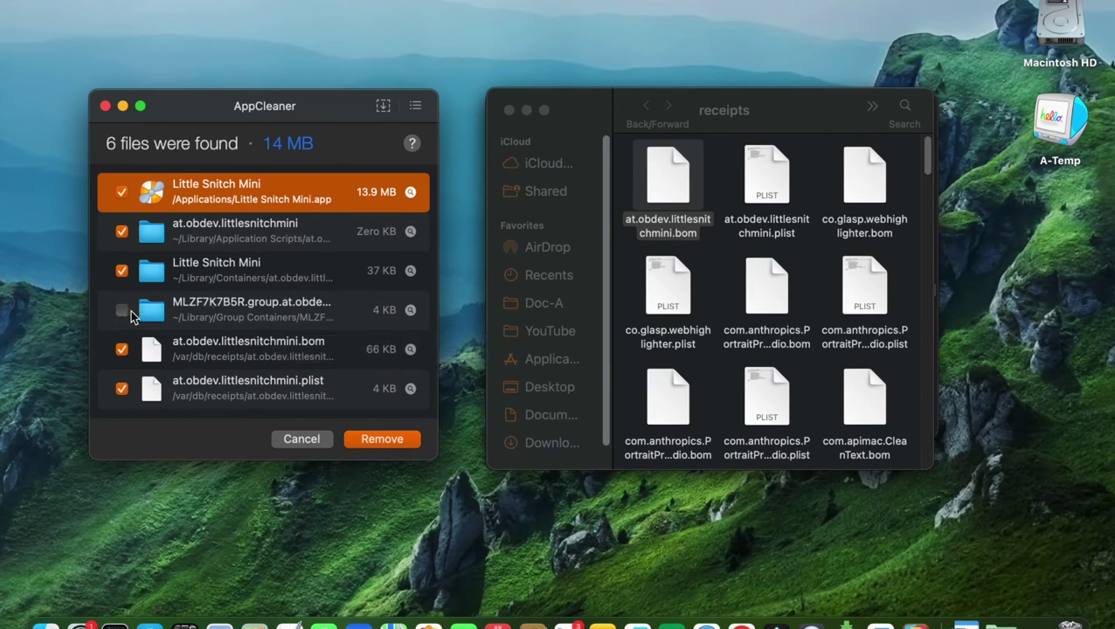
click(121, 311)
Remove the ticked Little Snitch Mini files, authorising with the account password
click(385, 443)
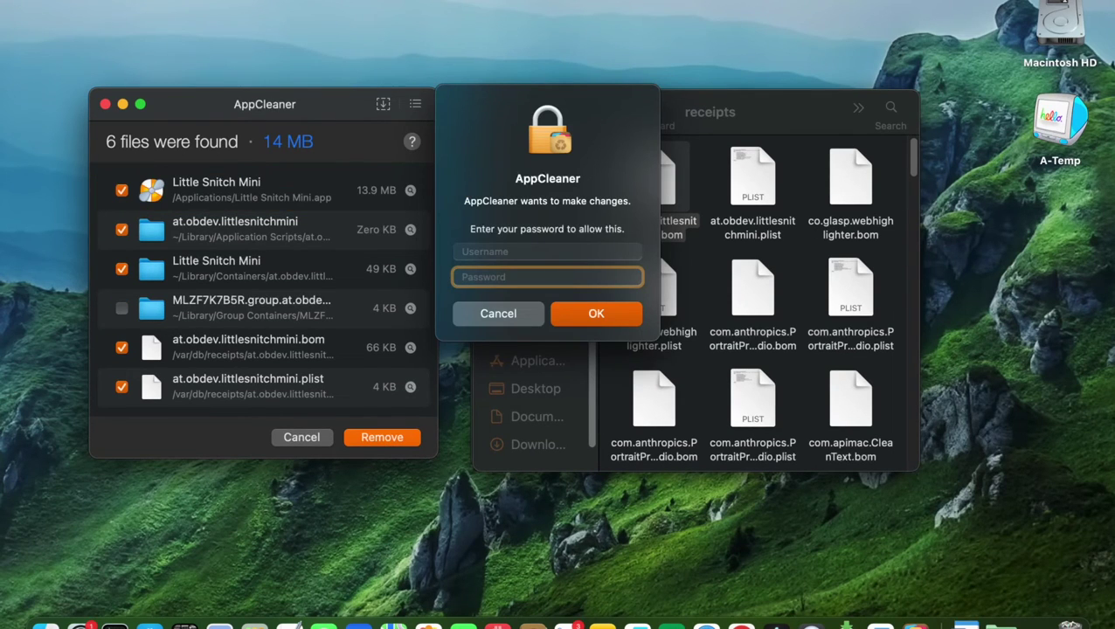
text(•••••••)
text(•)
click(614, 308)
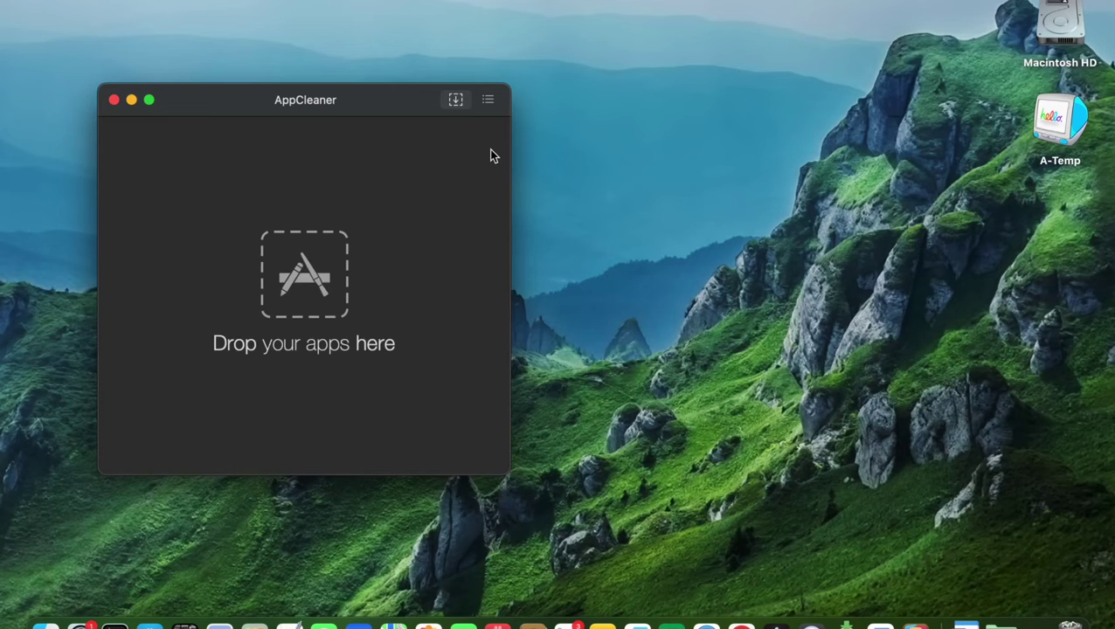
click(488, 99)
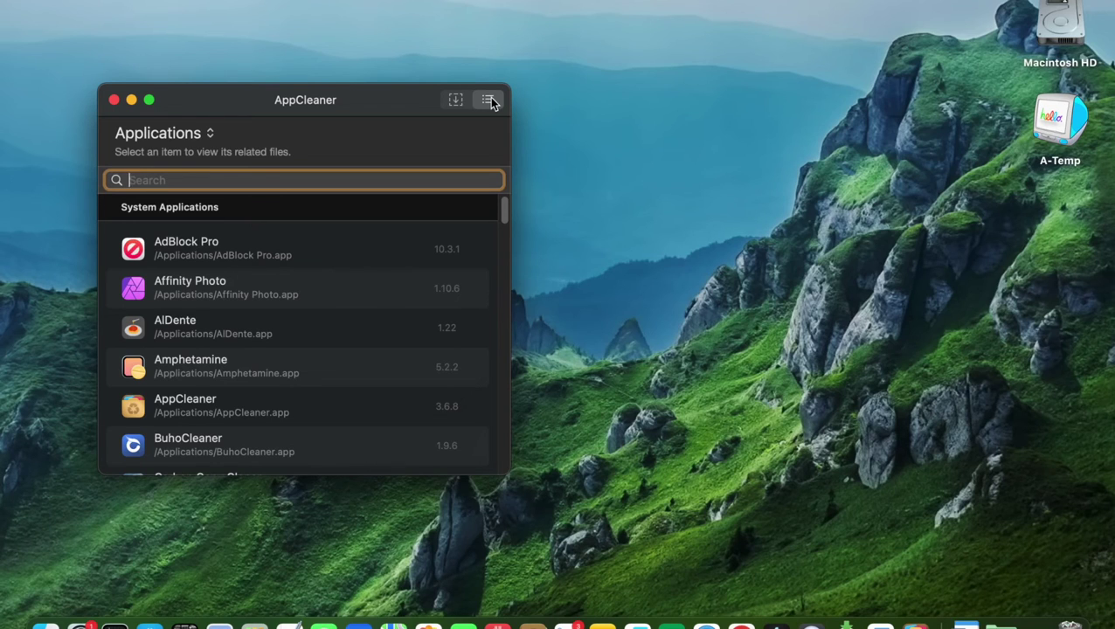
click(208, 134)
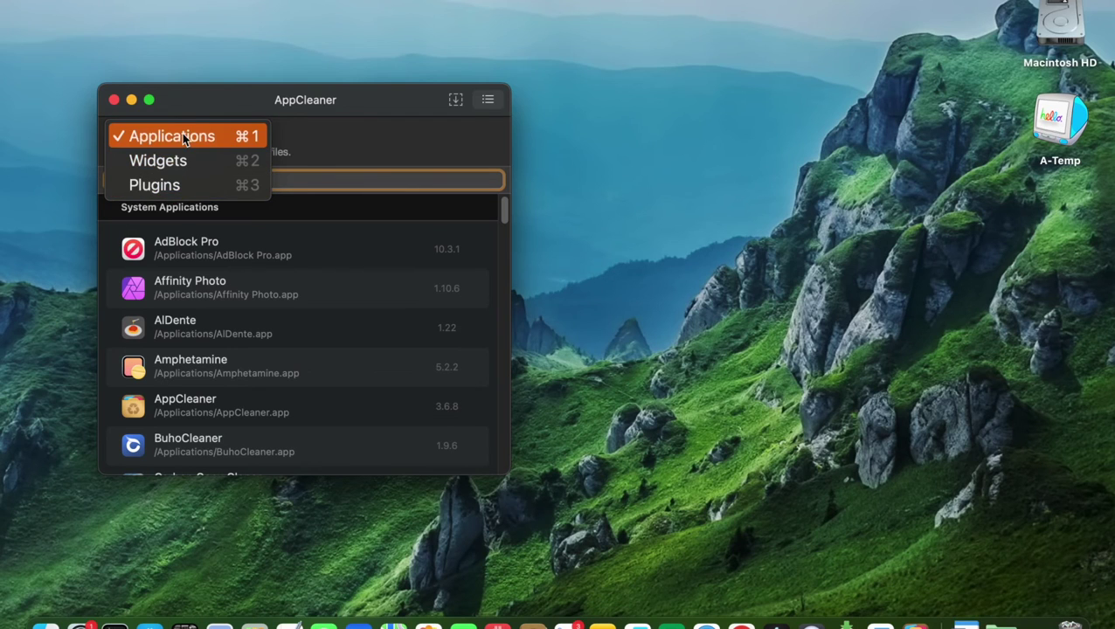
click(182, 135)
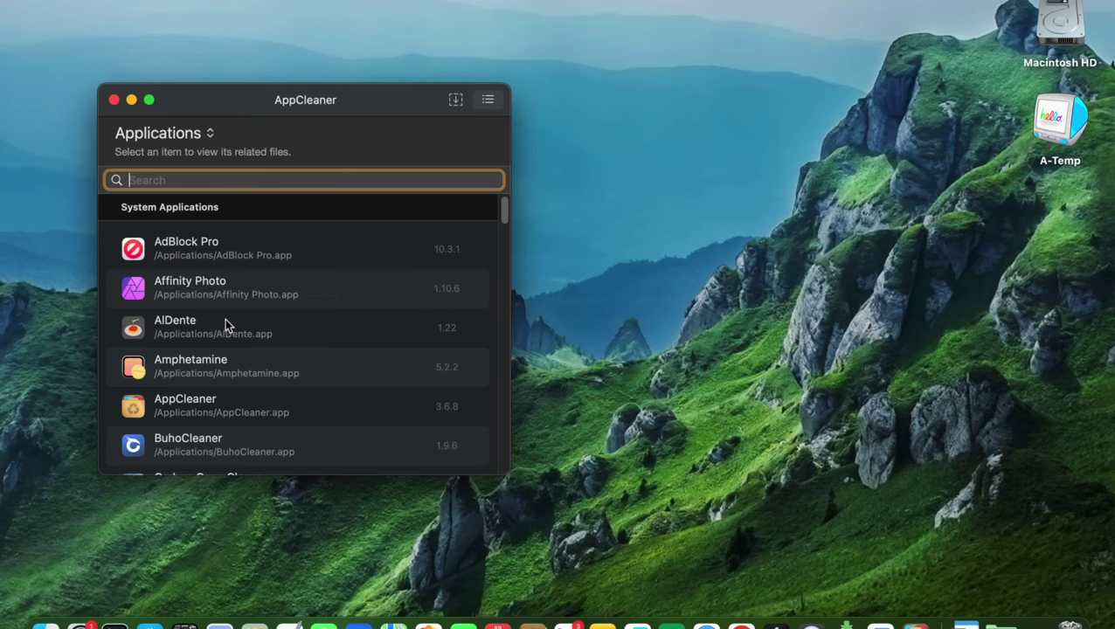
click(336, 247)
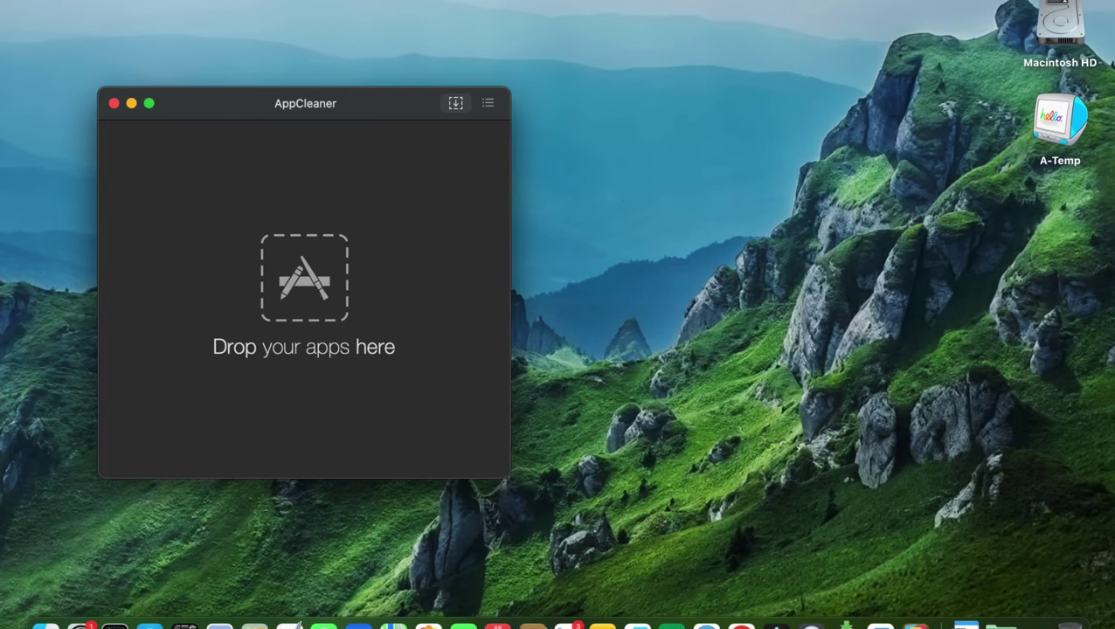
Open AppCleaner's Preferences and move the window down and right
click(54, 1)
click(70, 31)
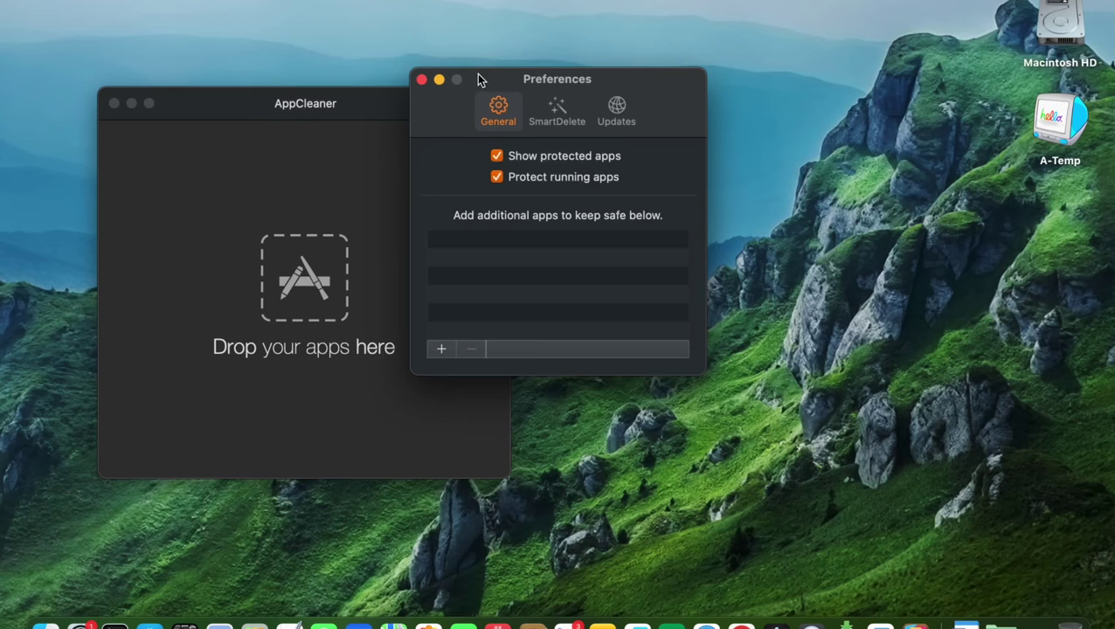
drag(479, 77, 641, 145)
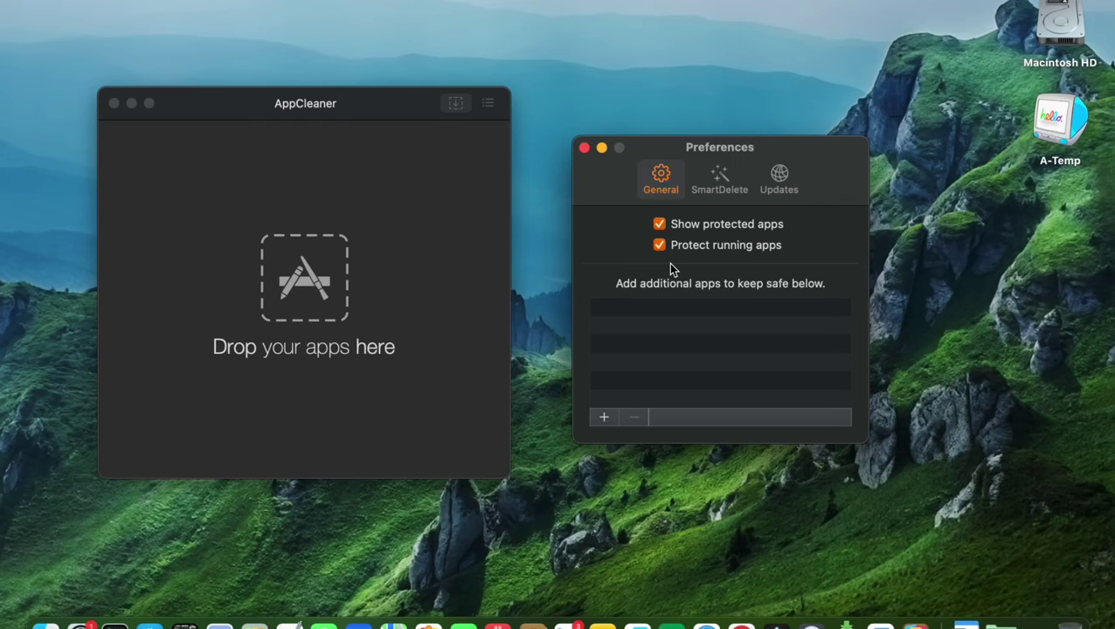
Add Affinity Photo to the protected apps, then remove it again
click(604, 419)
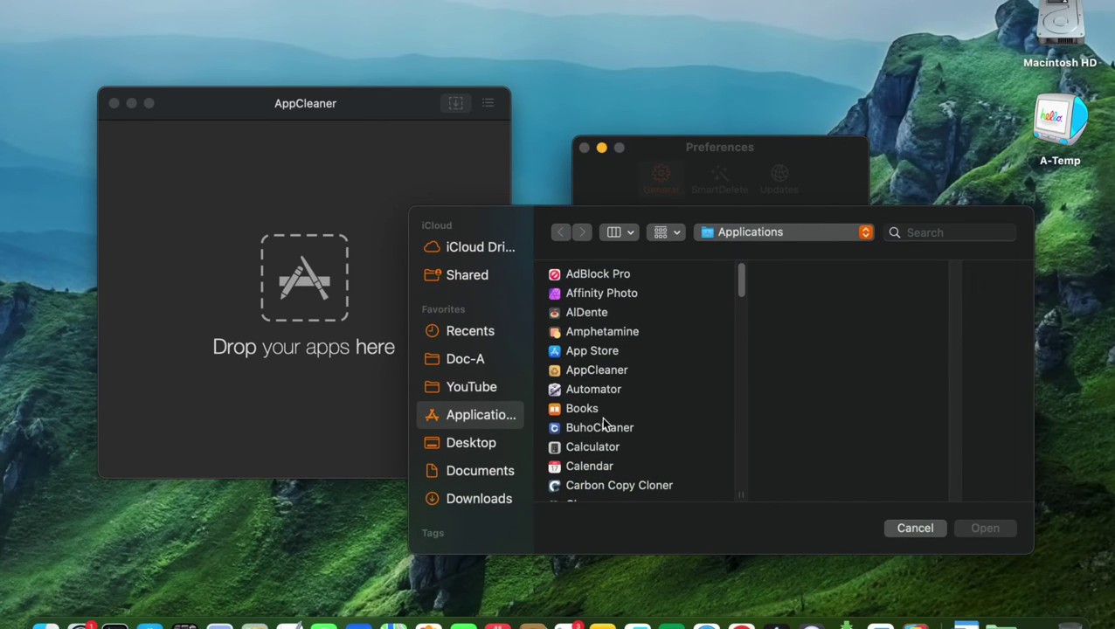
click(605, 295)
click(982, 529)
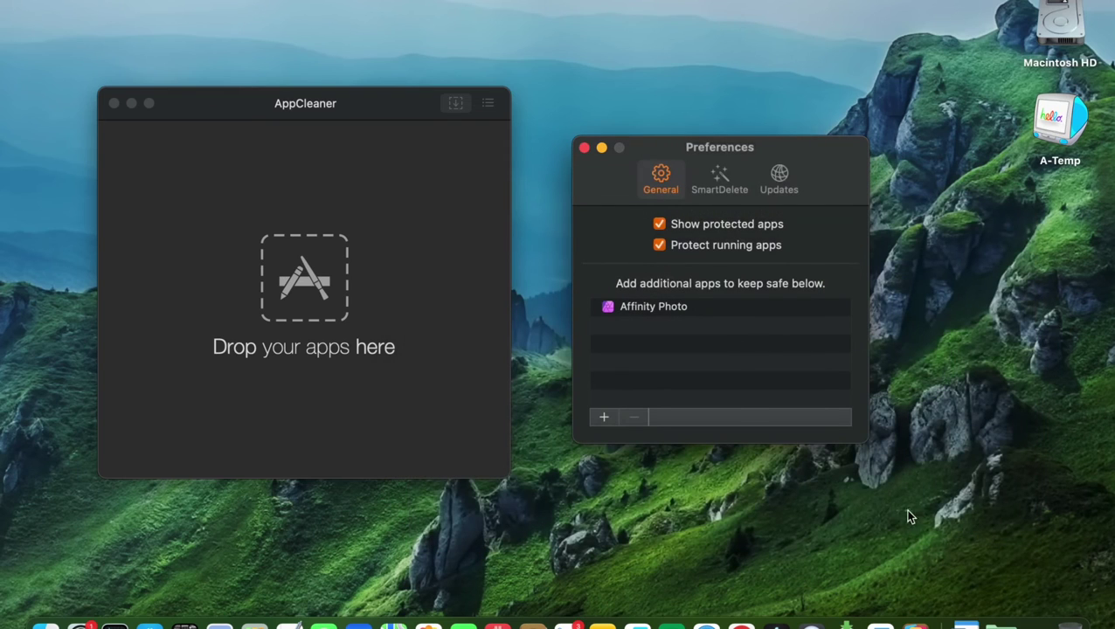
click(647, 308)
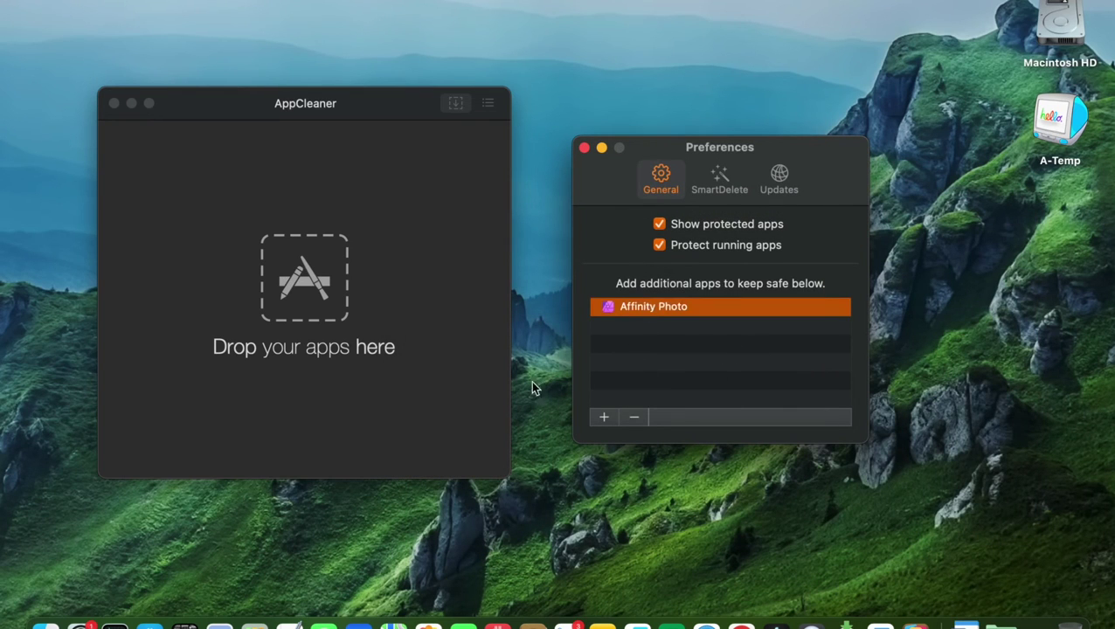
click(635, 418)
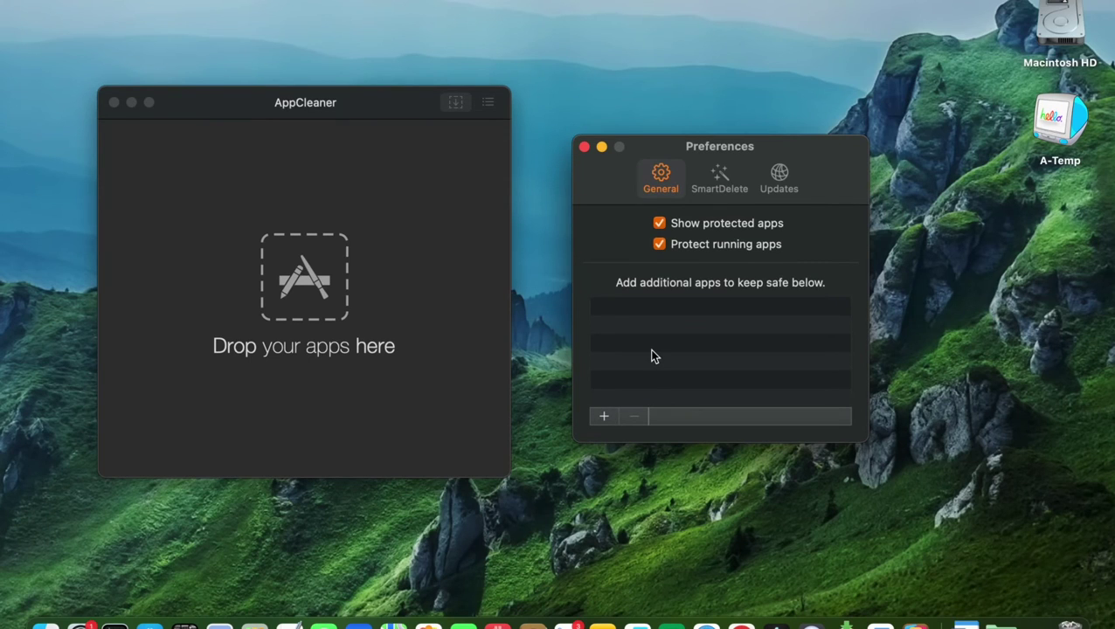
Turn SmartDelete on and back off, then view the Updates settings
click(720, 179)
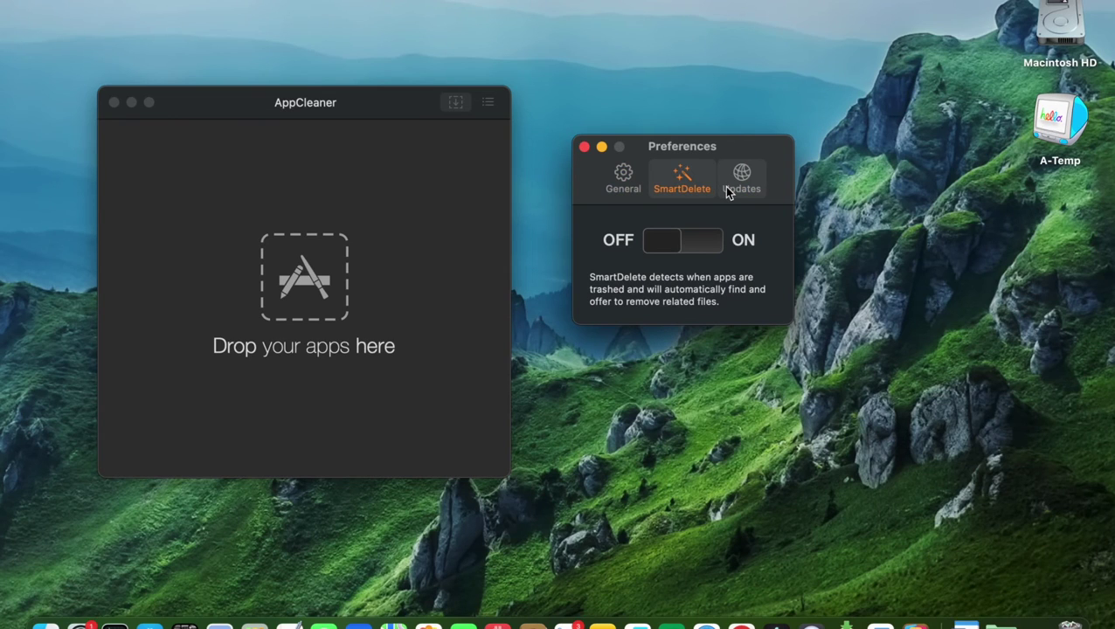
click(719, 242)
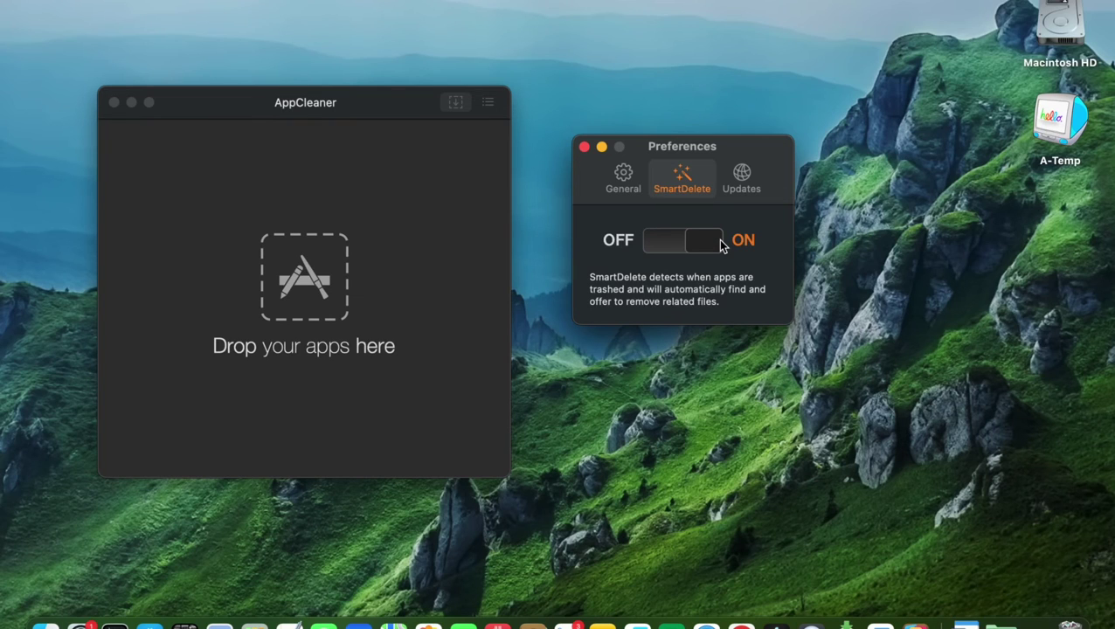
click(656, 250)
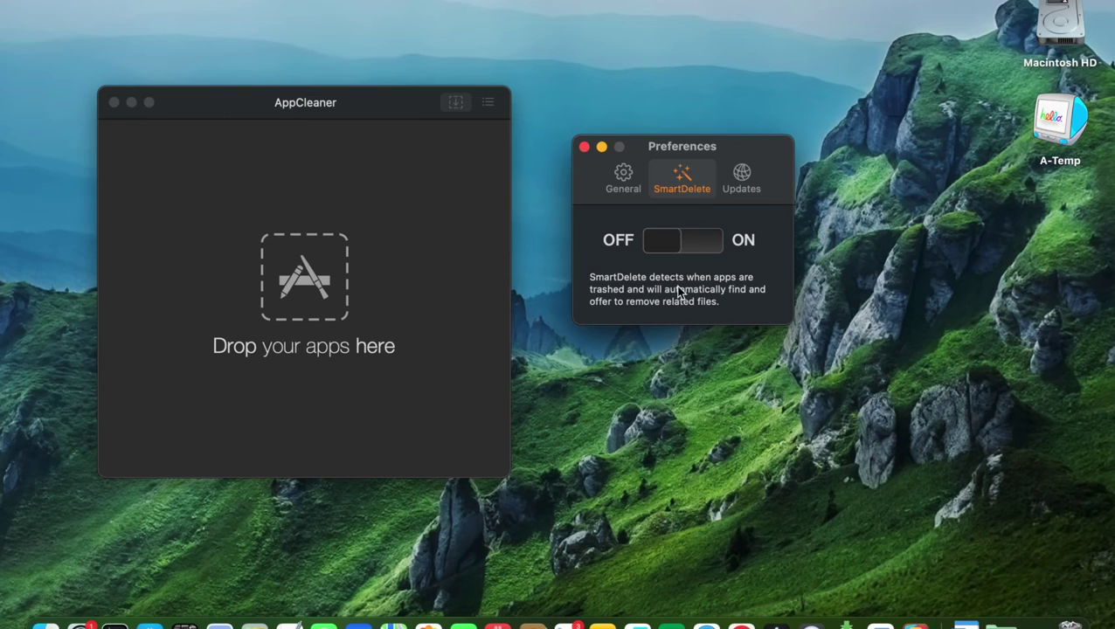
click(743, 177)
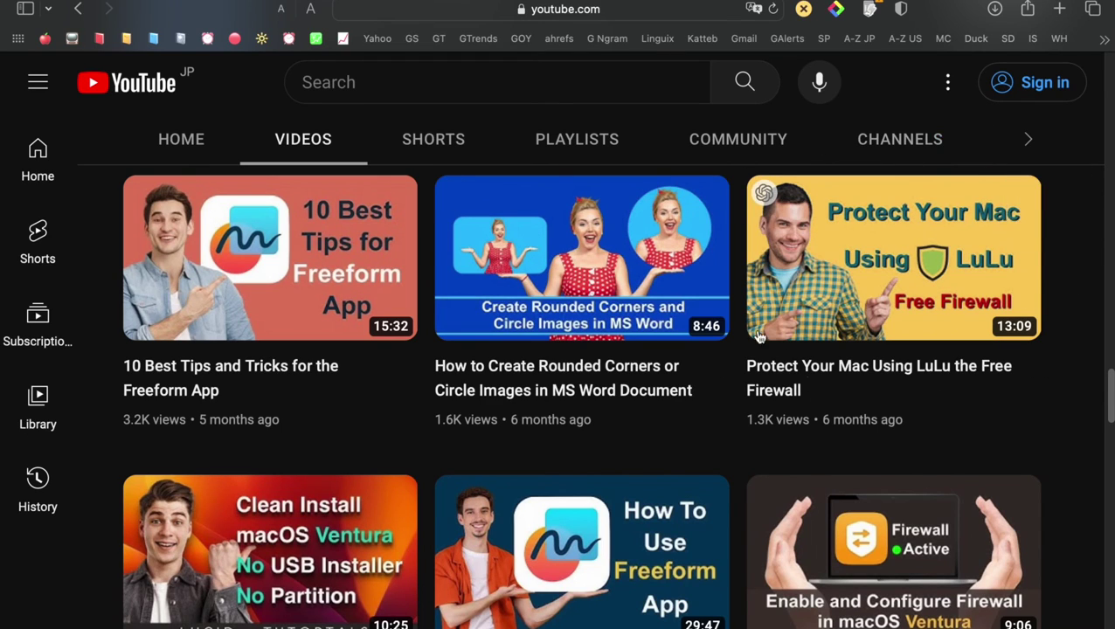
mouse_move(893, 350)
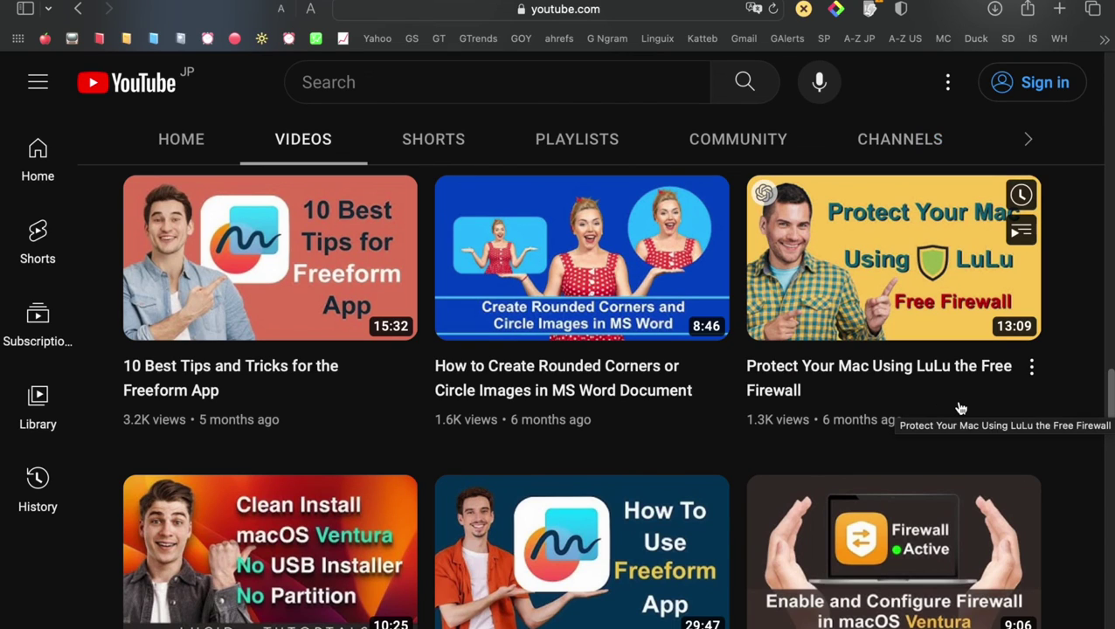
click(15, 10)
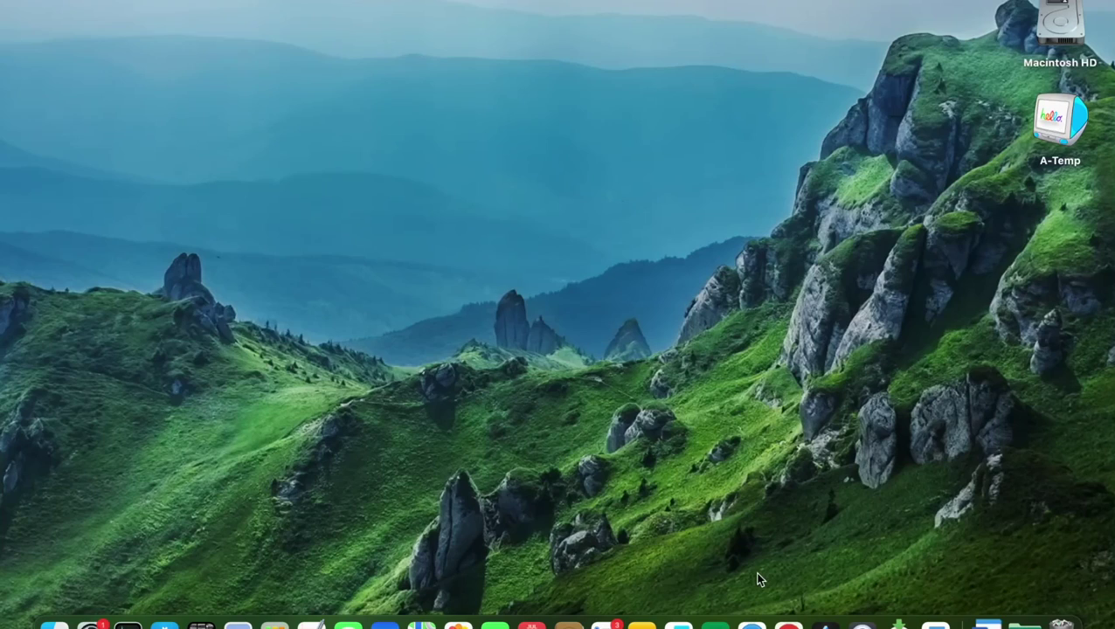